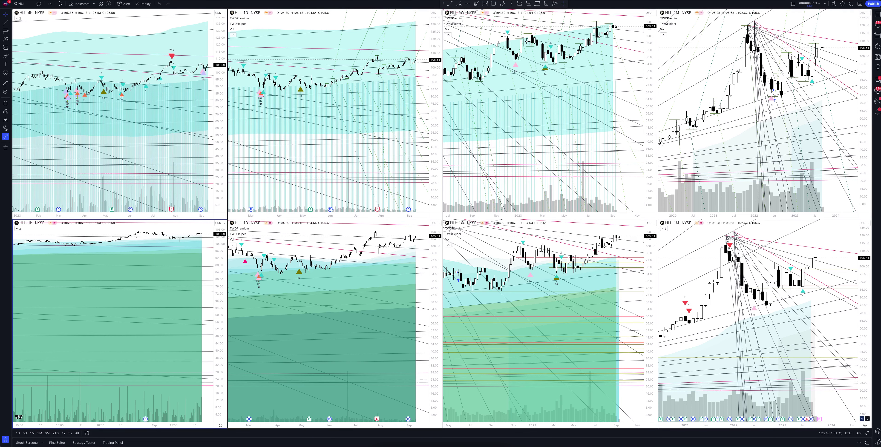
Maximize the top-right HLI 1M chart full-window, then toggle it back out of full view.
click(764, 114)
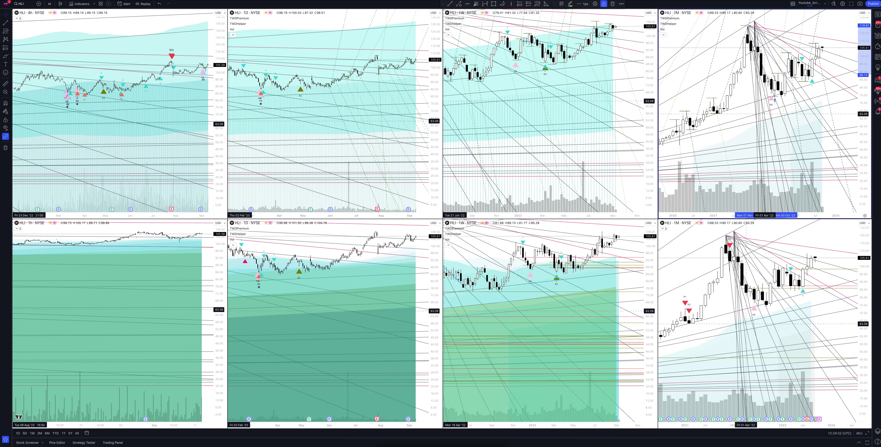
key(alt+Return)
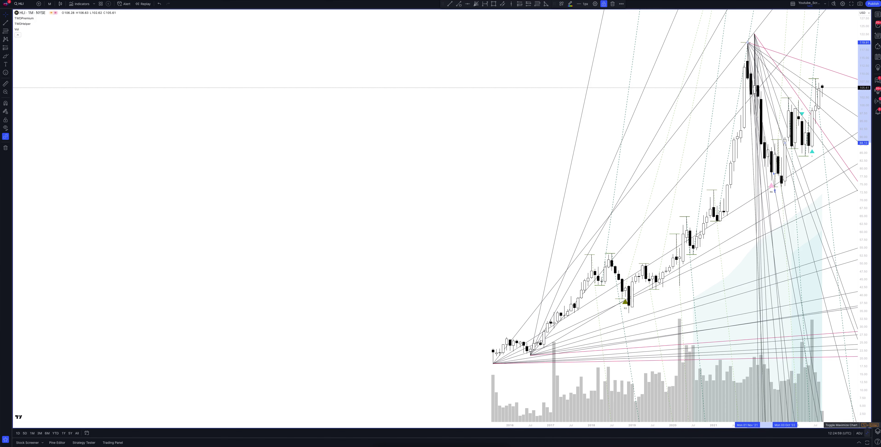
key(alt+Return)
key(alt+Return)
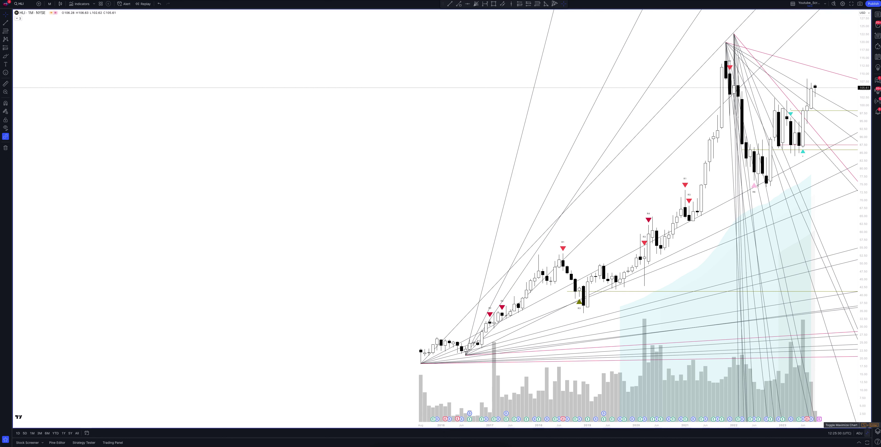
Return to the grid and maximize the HLI 1W chart with the cyan shaded zone.
click(867, 425)
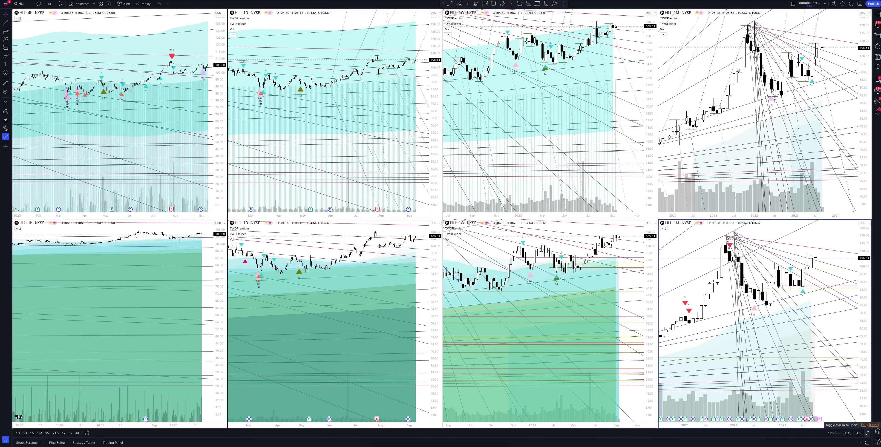
click(505, 180)
key(alt+Return)
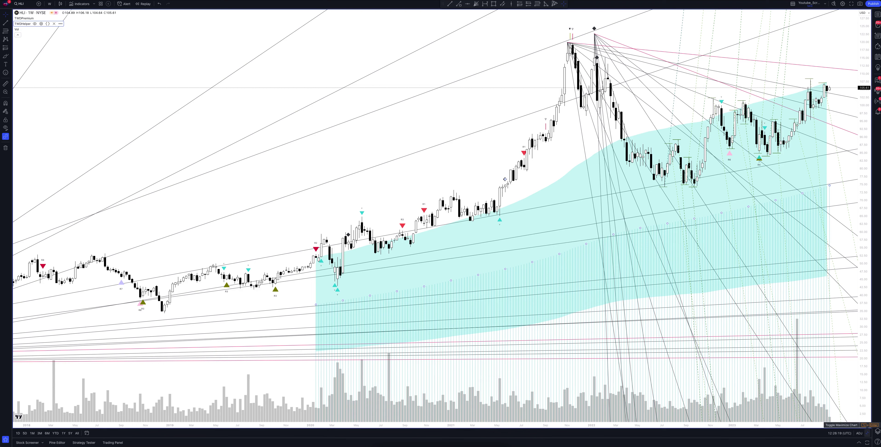
Swap the full-window view to the other HLI weekly chart with green shaded zones.
click(866, 425)
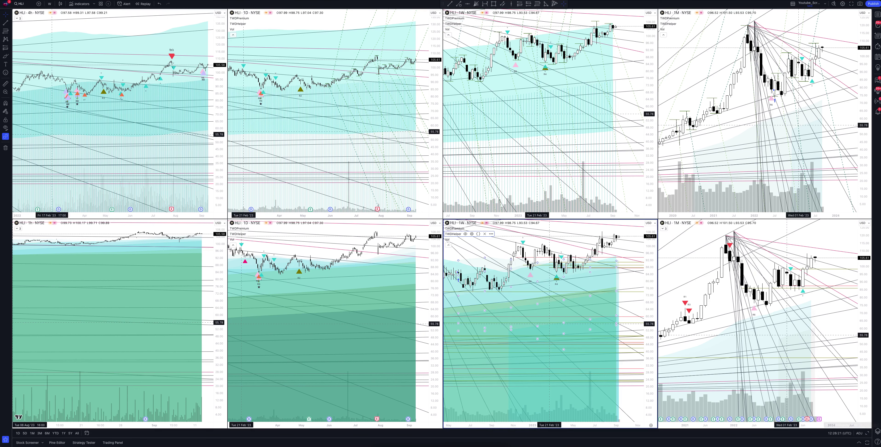
click(866, 425)
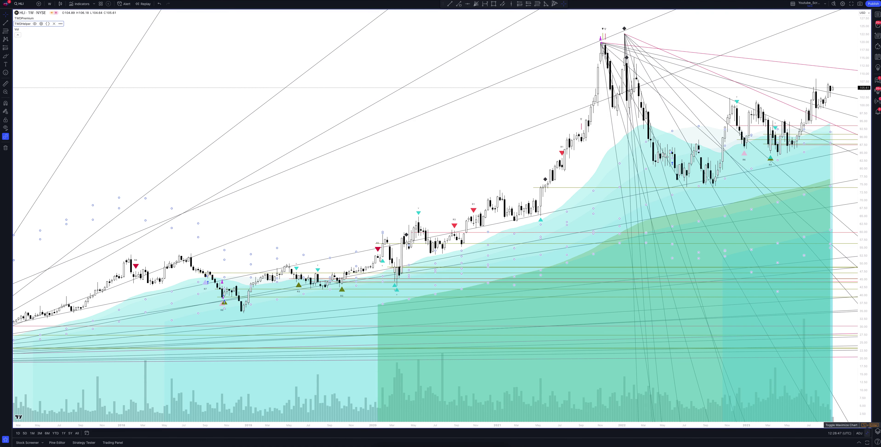
Maximize the HLI 1D chart to study it, then restore the eight-chart grid.
click(868, 425)
click(868, 425)
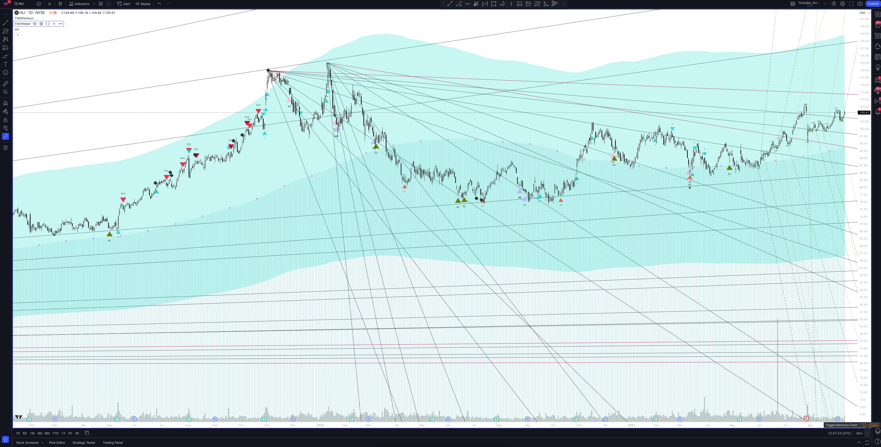
click(868, 433)
Maximize the lower HLI 1D chart with Alt+Enter and show the Stock Screener beneath it.
key(alt+Return)
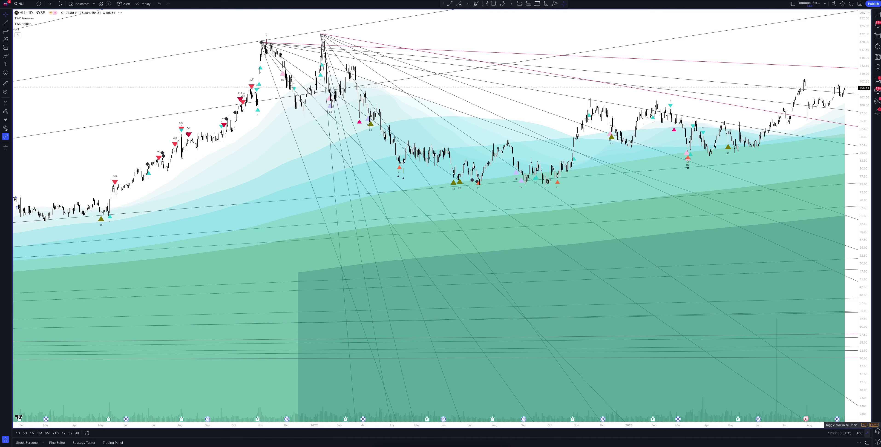
click(867, 433)
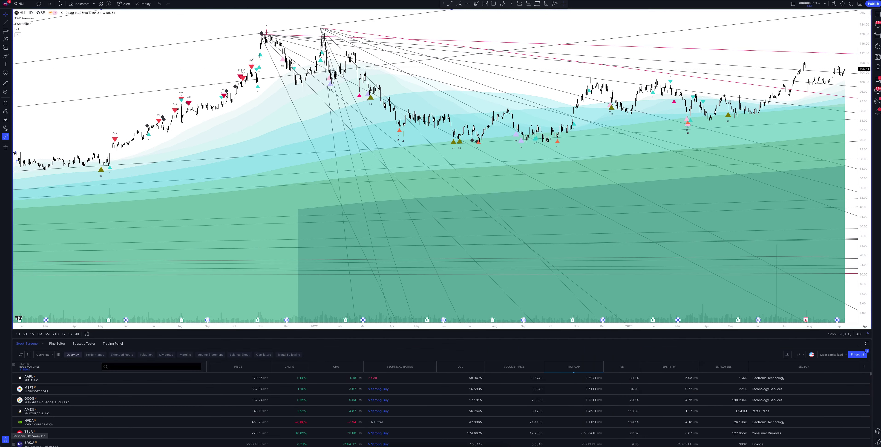
Display the TWDPremium Strategy Tester overview with net profit, drawdown and equity curve.
click(83, 343)
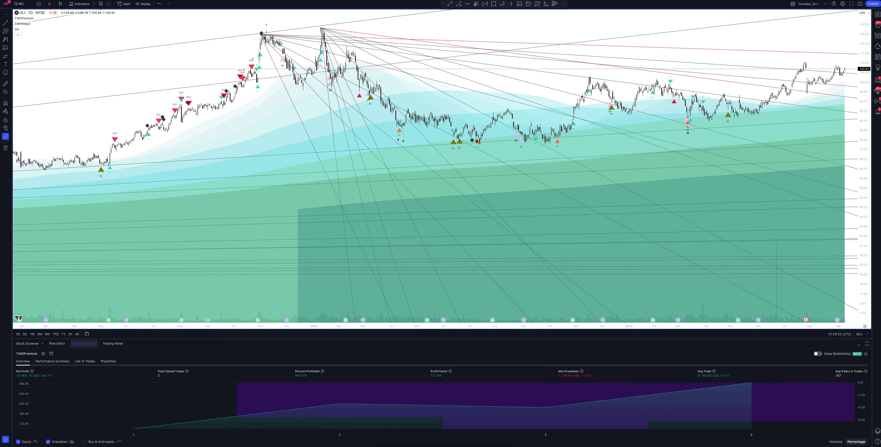
Maximize the HLI 4-hour chart, where the tester reports no orders, then restore the grid.
key(alt+Return)
key(Tab)
key(alt+Return)
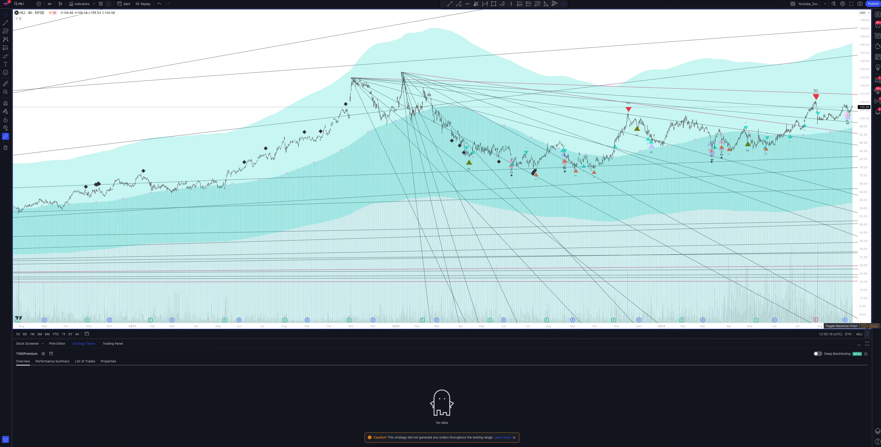
click(867, 326)
Maximize the HLI 1-hour chart, leaving its interval unchanged at 1h.
click(216, 319)
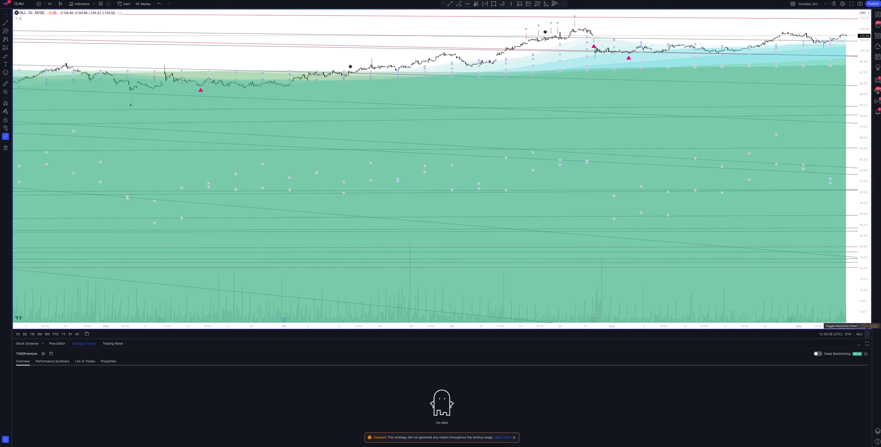
click(49, 4)
click(52, 118)
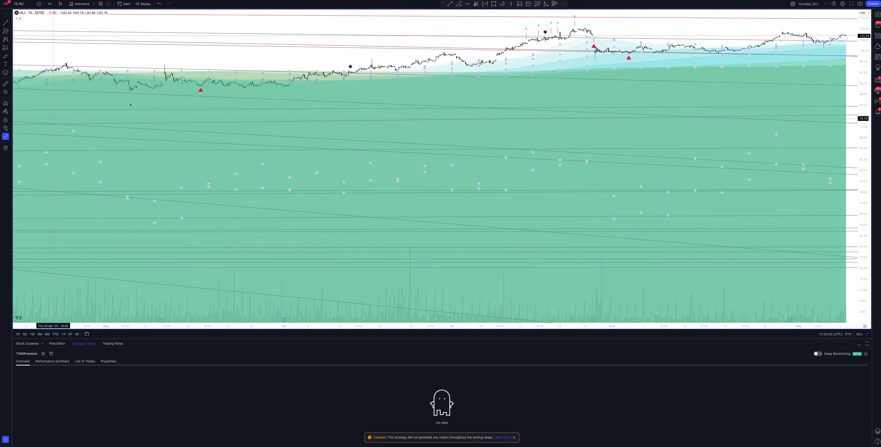
Open the interval dropdown in the top toolbar of the HLI chart.
click(50, 4)
Choose 2 hours, showing TWDPremium's 3 closed trades at 66.67% profitable.
click(54, 126)
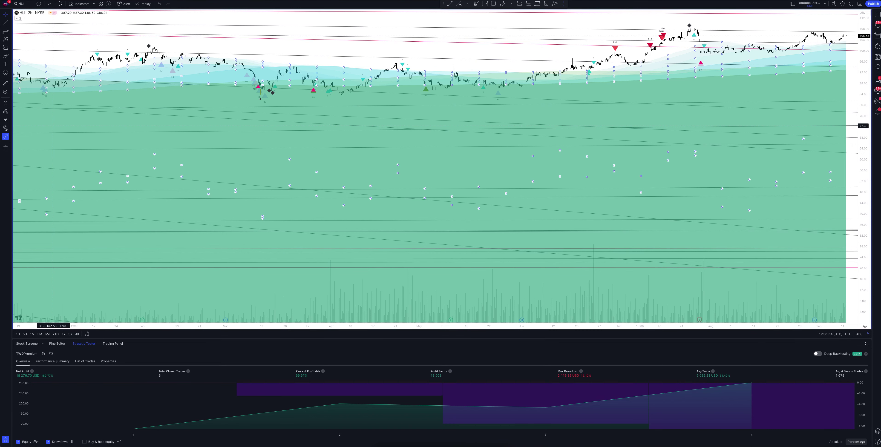
Change the HLI chart interval to 3 hours so the TWDPremium backtest recalculates.
click(49, 4)
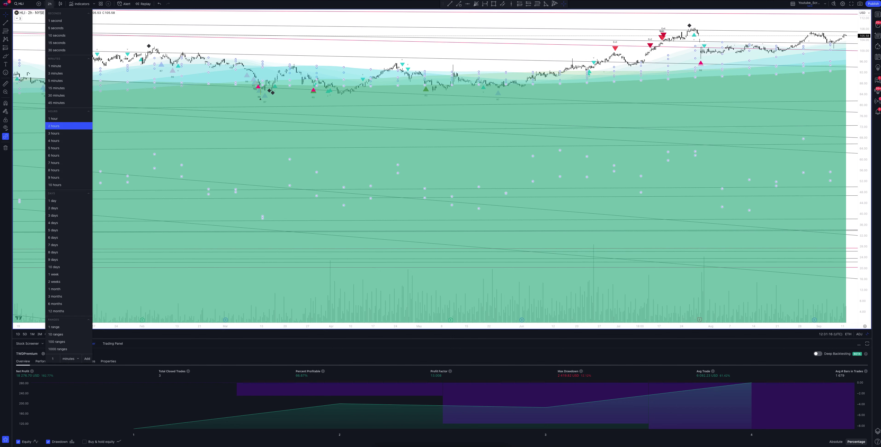
click(54, 133)
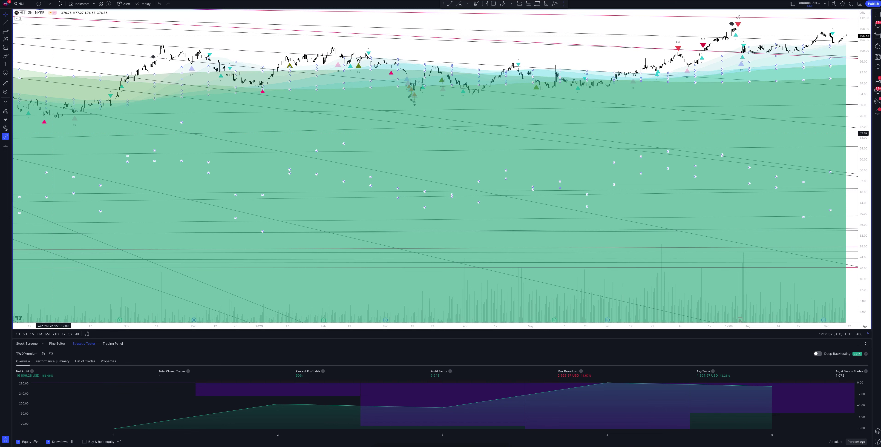
Put the HLI chart on 4-hour bars and review the updated TWDPremium backtest.
click(49, 4)
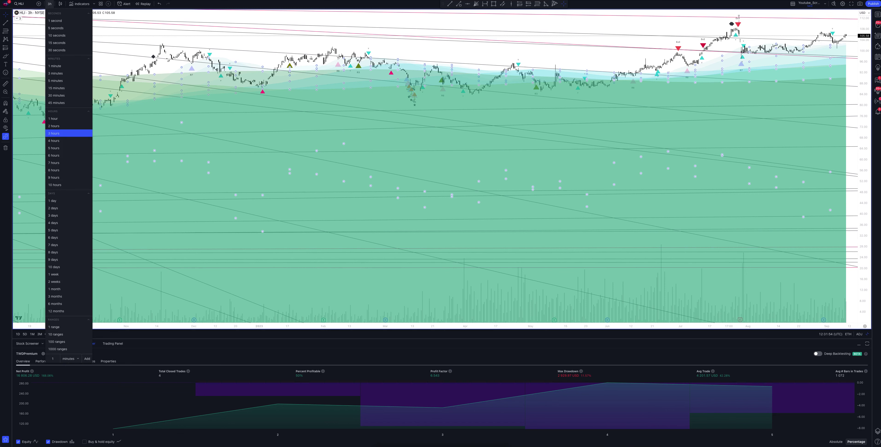
click(53, 140)
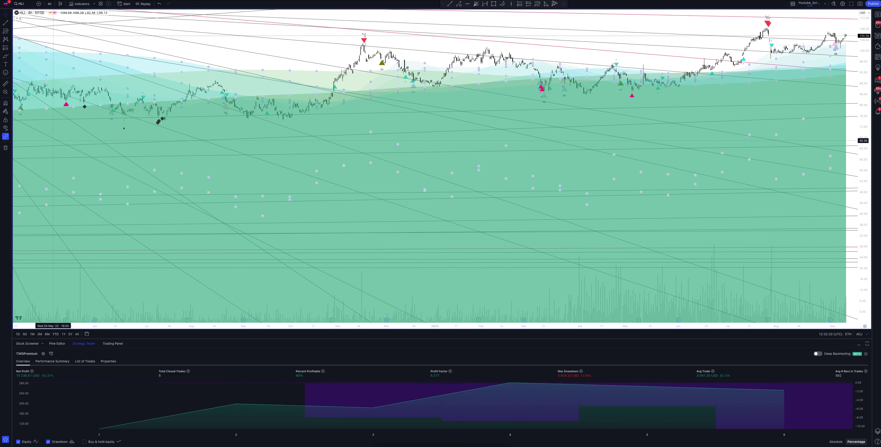
click(49, 4)
Put the HLI chart on 5-hour bars and review the updated TWDPremium backtest.
click(54, 148)
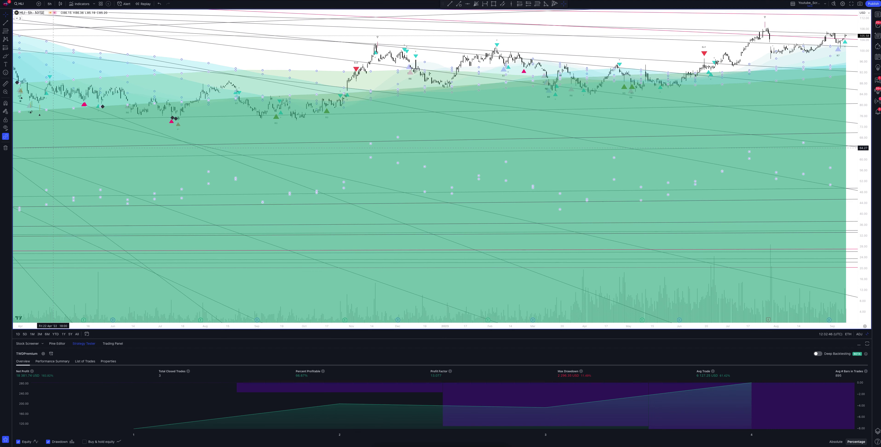
click(50, 4)
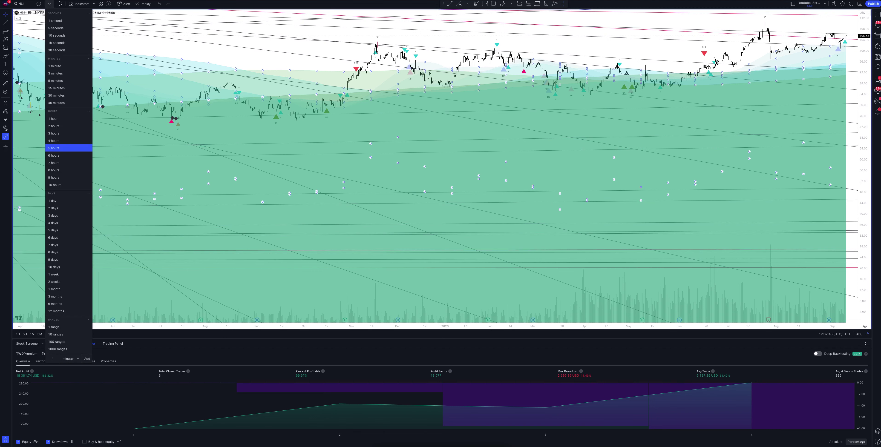
Select the 6-hour interval for the HLI chart.
click(54, 156)
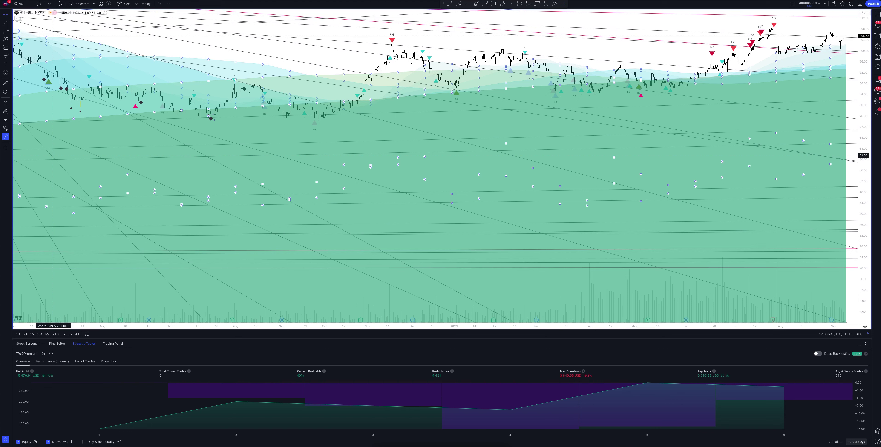
Change the HLI chart interval to 7 hours.
click(50, 4)
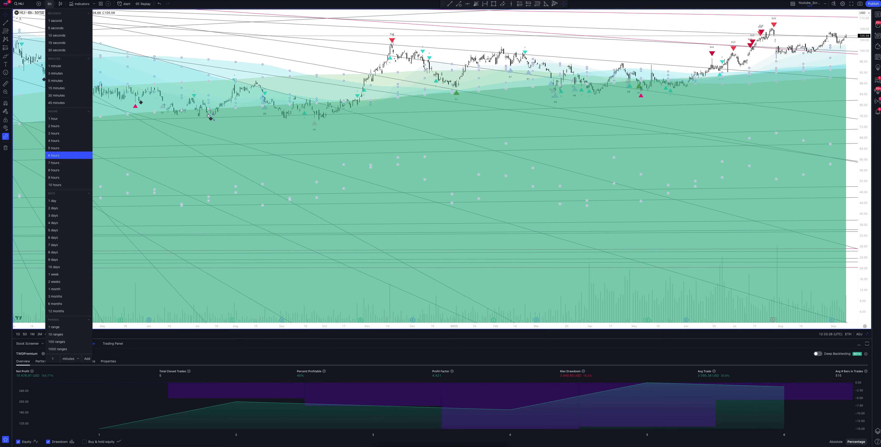
click(53, 163)
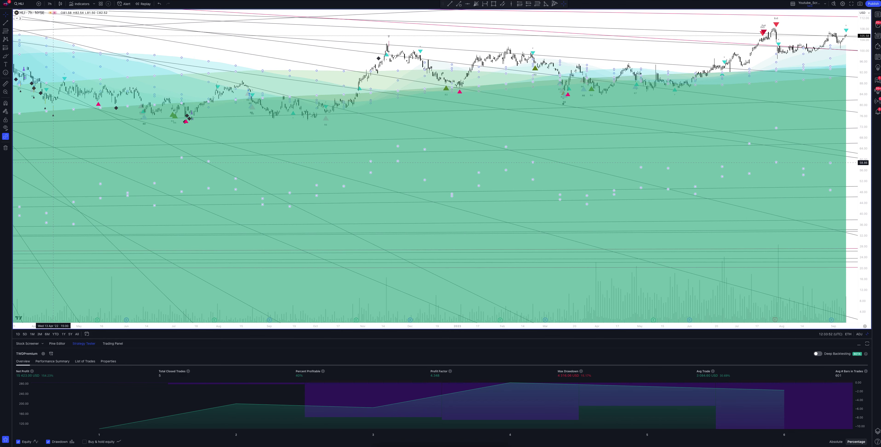
Change the HLI chart interval to 8 hours.
click(49, 4)
click(54, 170)
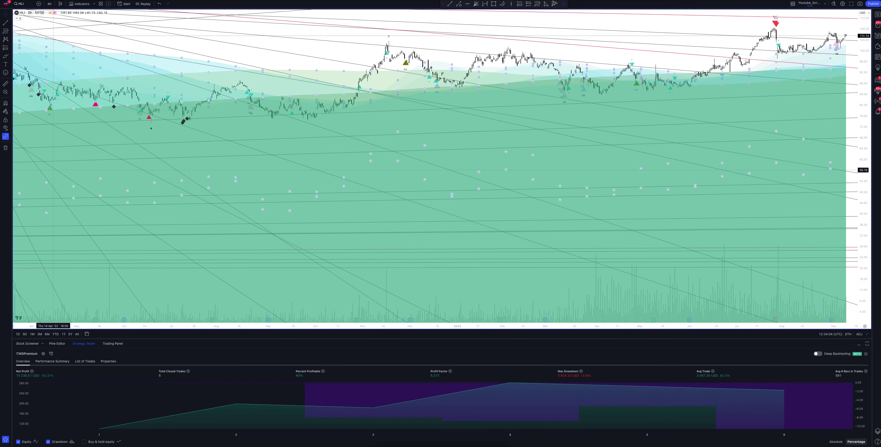
Return the HLI chart to 1-hour bars.
click(49, 4)
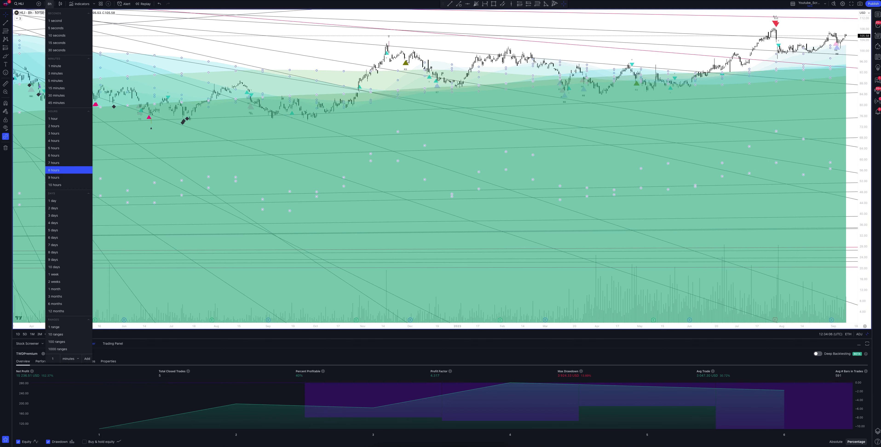
click(53, 118)
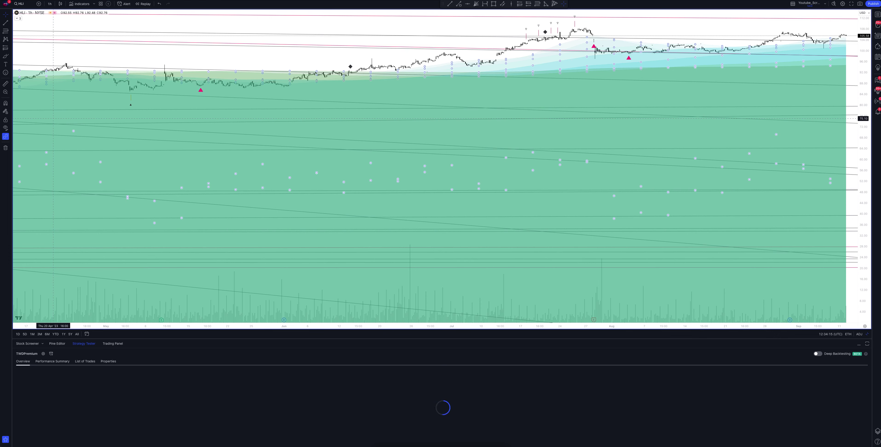
Restore the eight-pane HLI multi-timeframe layout with Alt+Enter.
key(alt+Return)
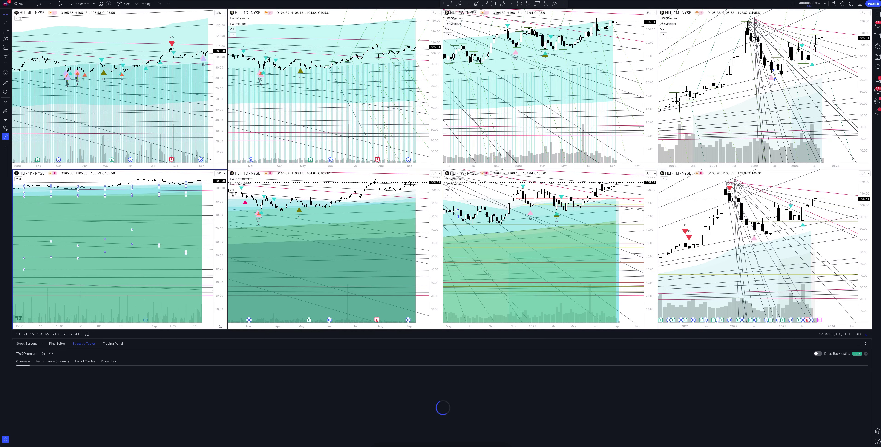